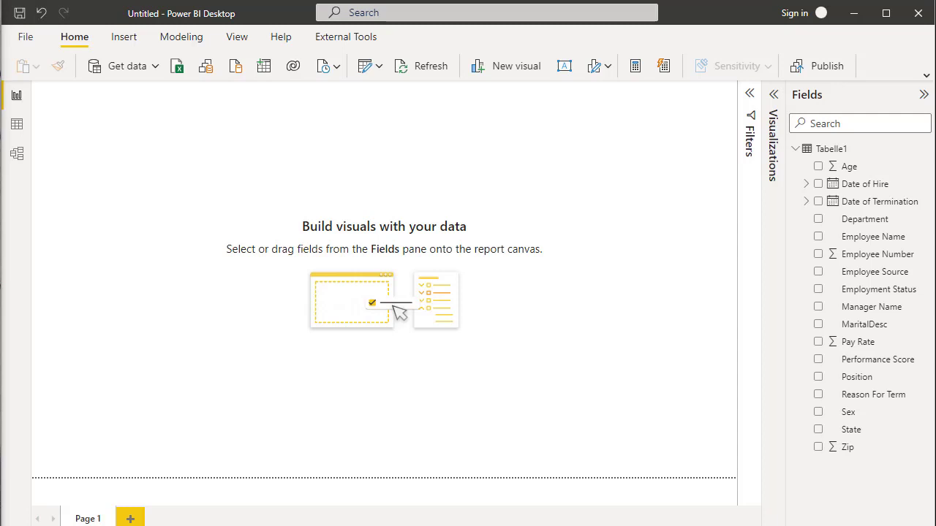
Add a stacked bar chart to the empty report page and enlarge it to cover most of the page.
click(773, 96)
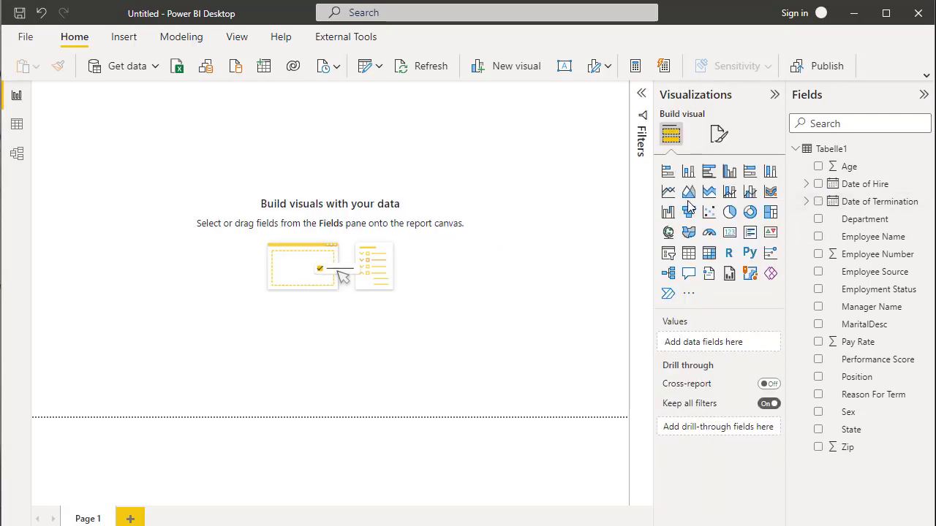
click(669, 178)
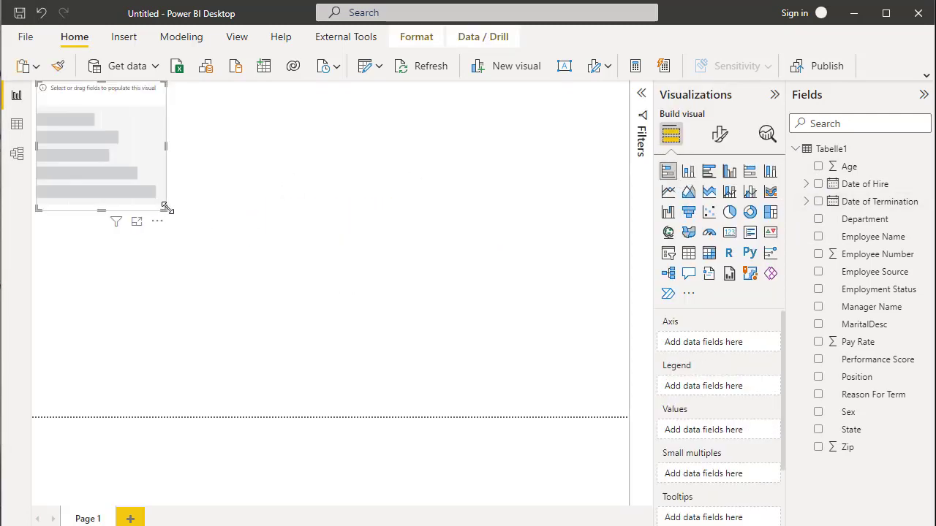
drag(167, 210, 538, 363)
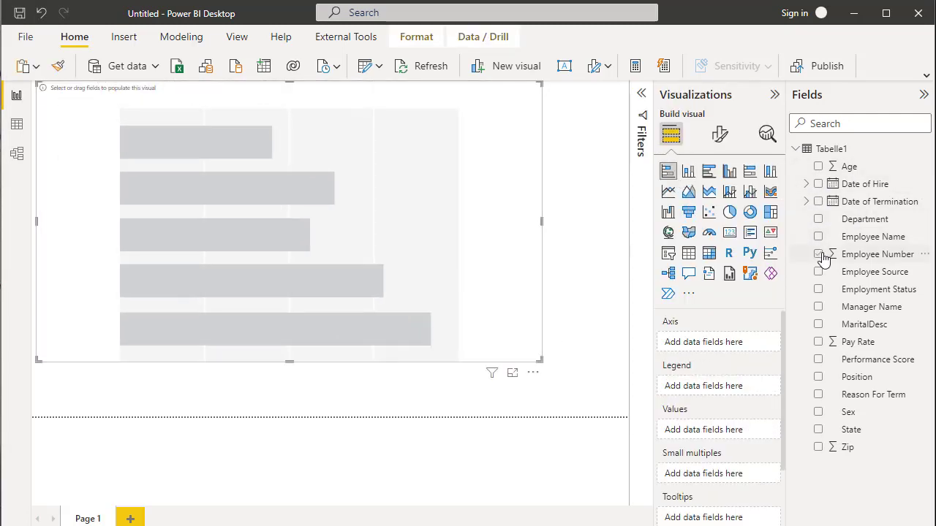
Set up the bar chart with Employee Name on the axis and Pay Rate as values, leaving Department out.
click(819, 219)
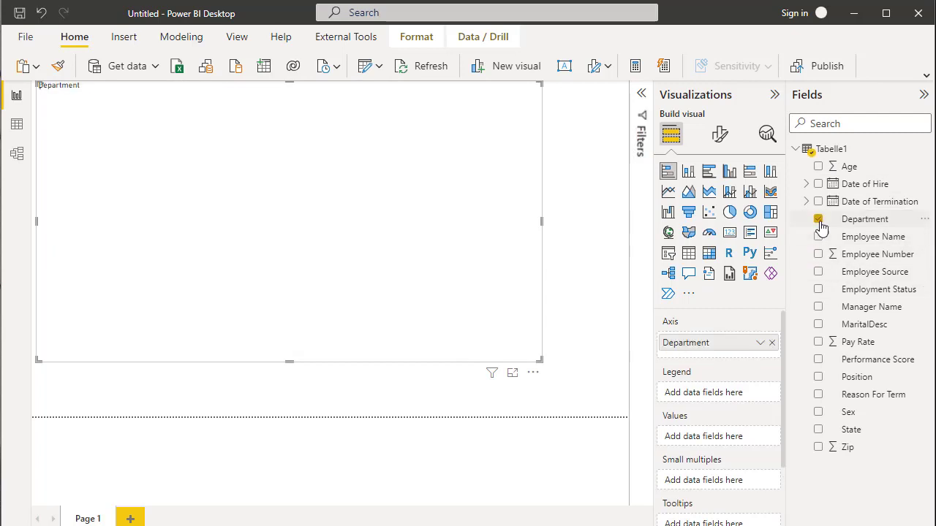
click(819, 237)
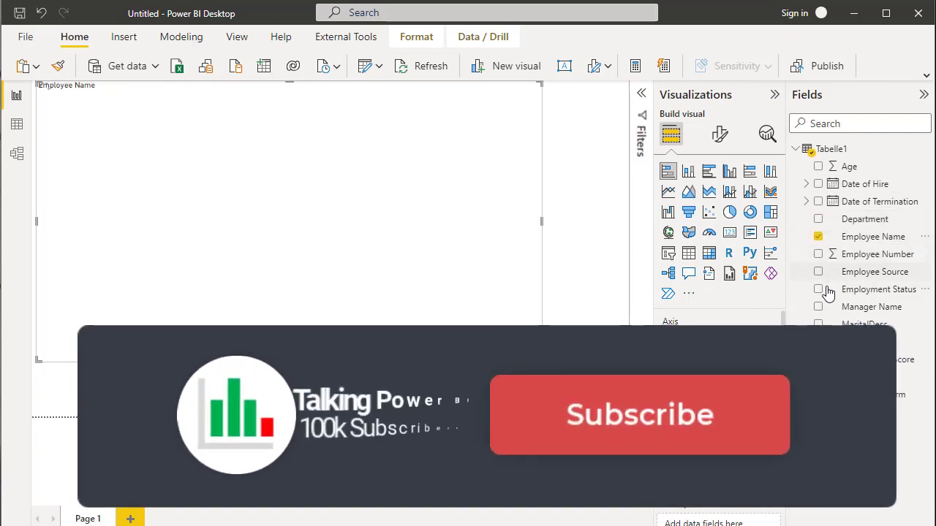
click(819, 342)
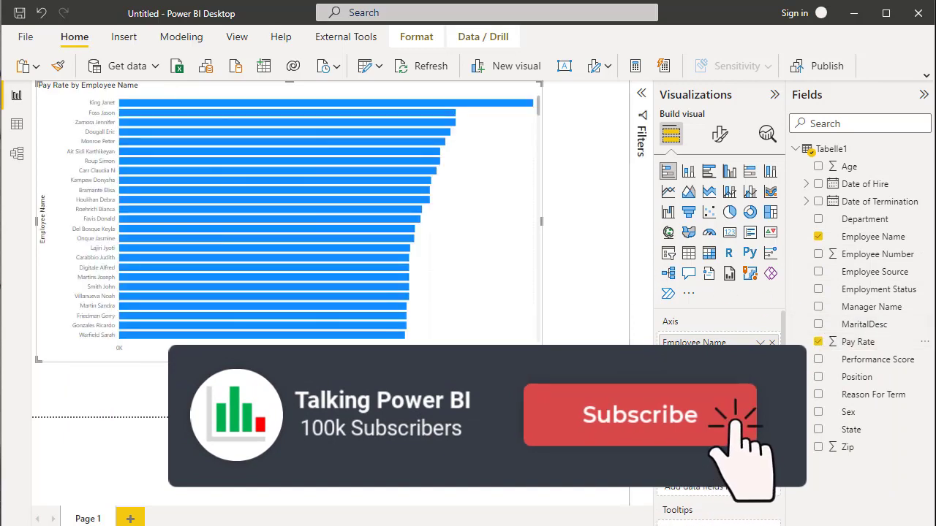
click(576, 377)
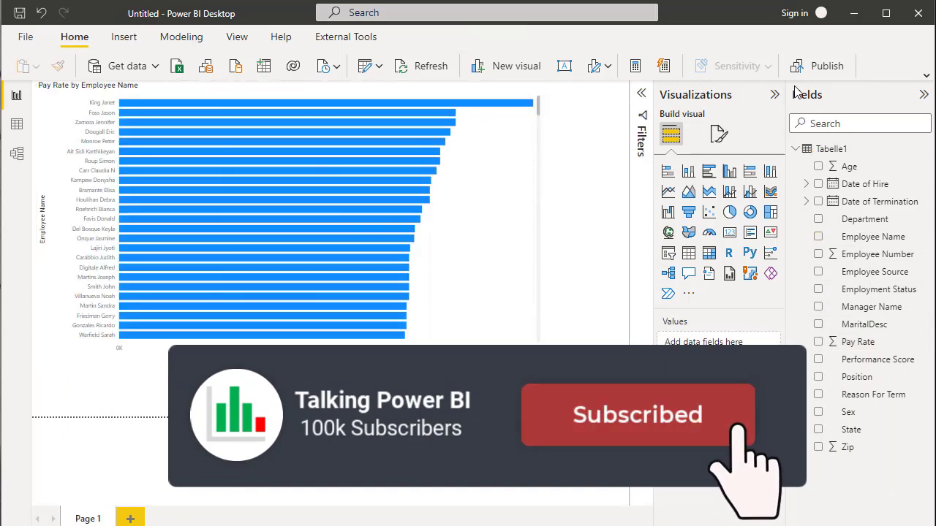
Try a page-level Department filter limited to Admin Offices and Executive Office, and remove that filter again.
click(774, 94)
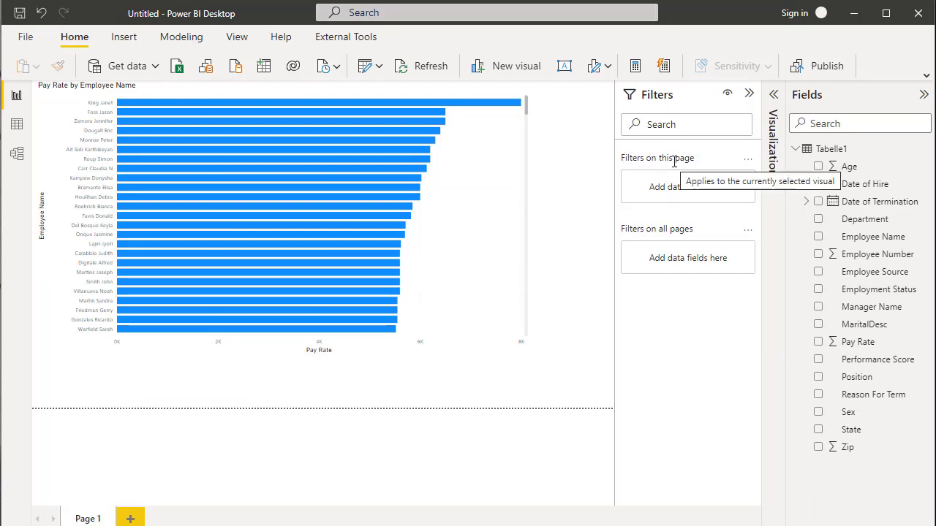
drag(851, 221, 683, 193)
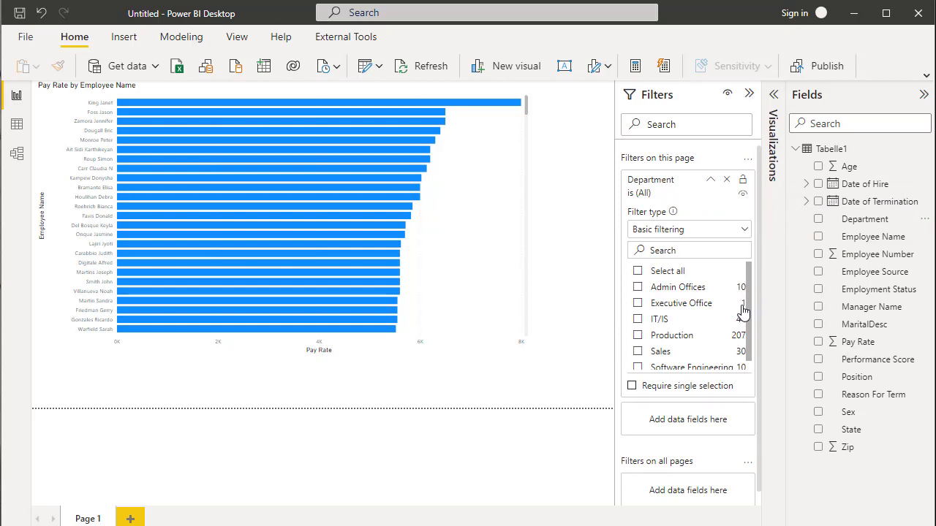
click(637, 286)
click(637, 303)
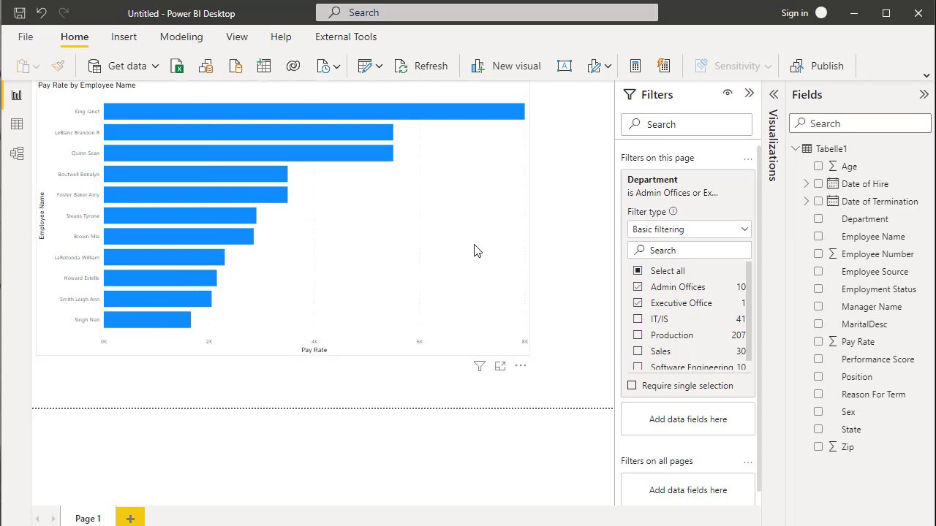
click(729, 180)
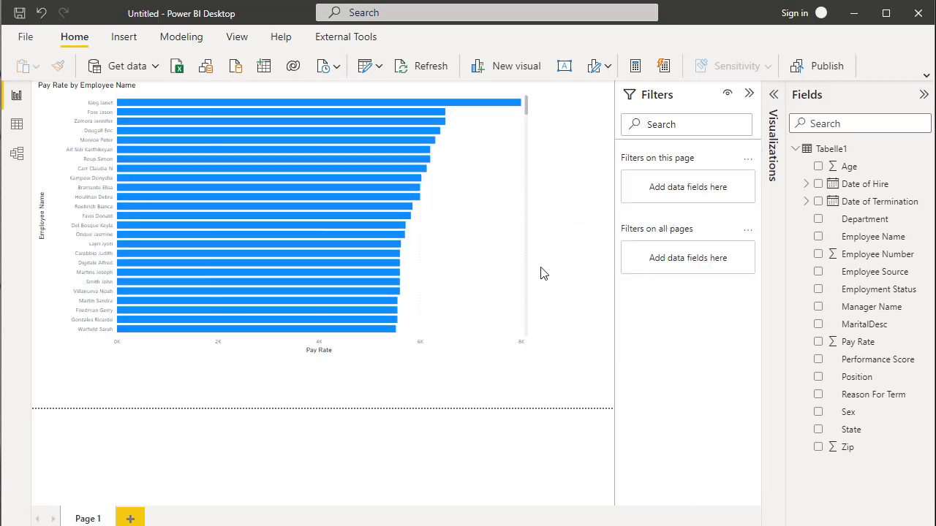
Shrink the Pay Rate by Employee Name chart to free space on the page for another visual.
click(533, 359)
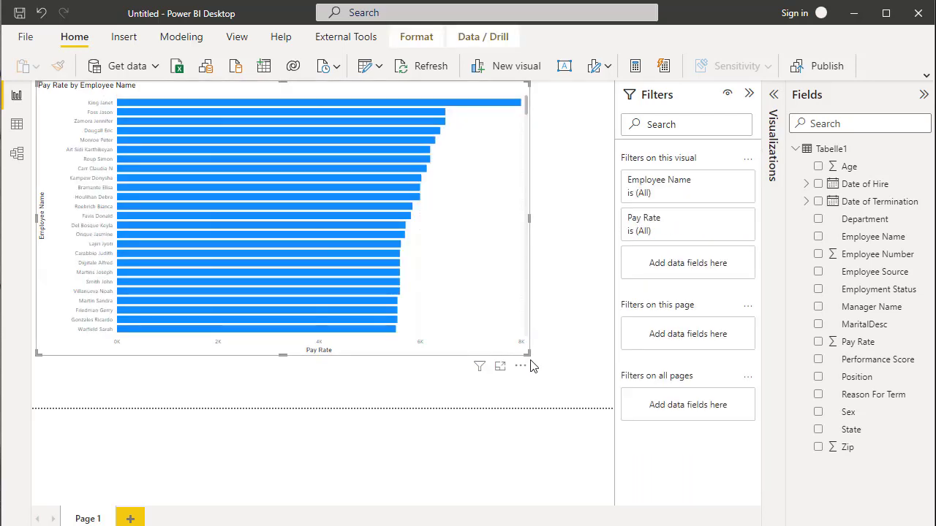
drag(533, 356, 371, 282)
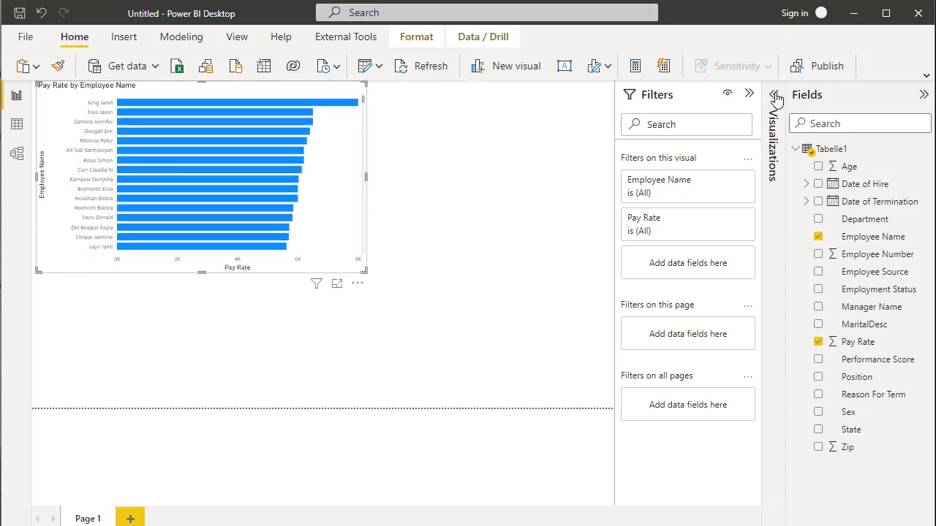
click(774, 94)
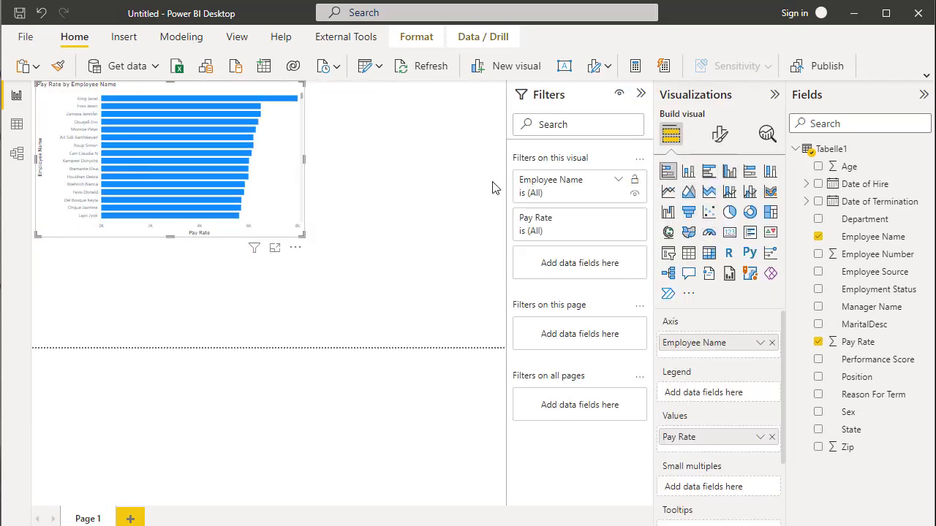
Add a separate stacked column chart showing Age by Manager Name.
click(438, 181)
click(689, 172)
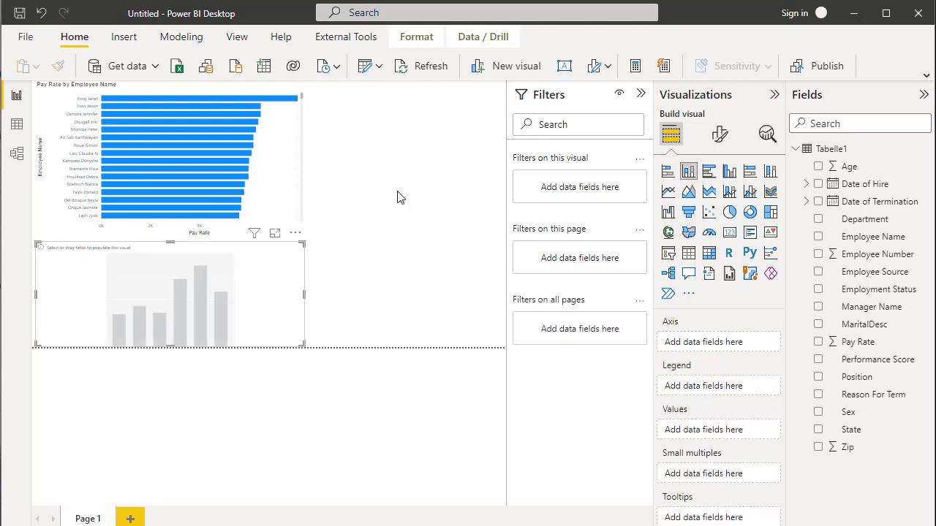
click(818, 166)
click(819, 306)
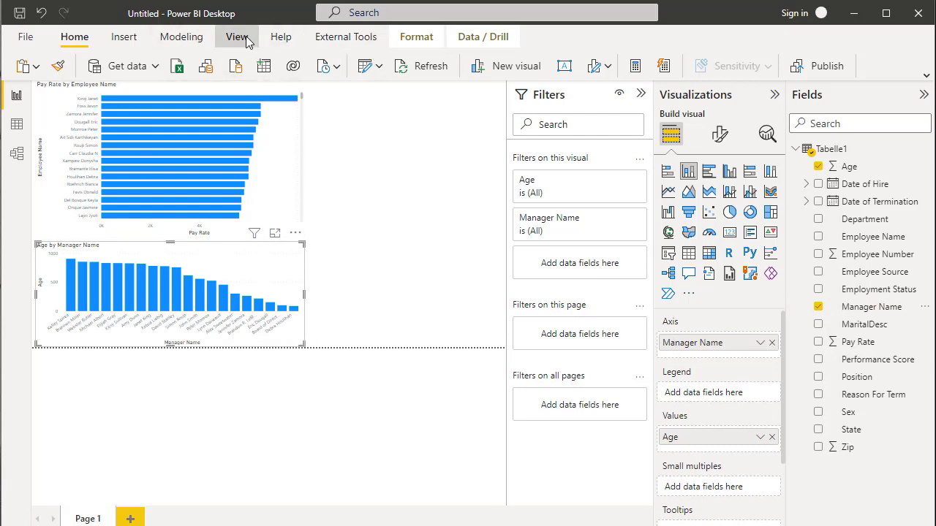
Switch the report page to a larger page view.
click(247, 41)
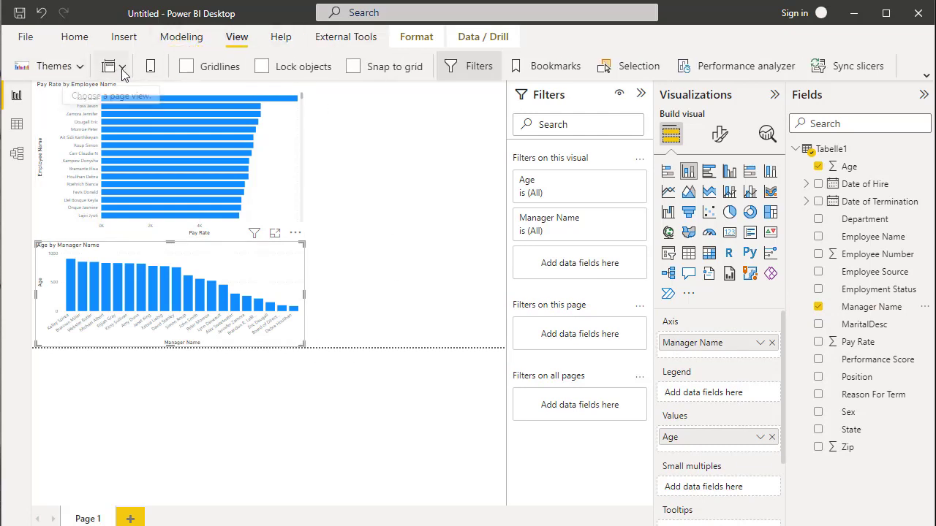
click(122, 68)
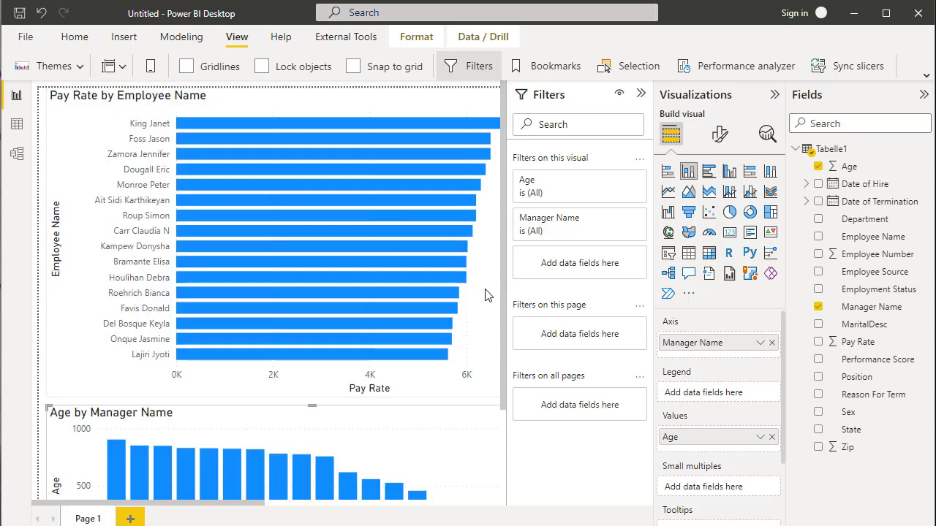
Filter only the Pay Rate by Employee Name chart by Department, keeping Executive Office and Admin Offices.
click(499, 386)
scroll(471, 387, down, 3)
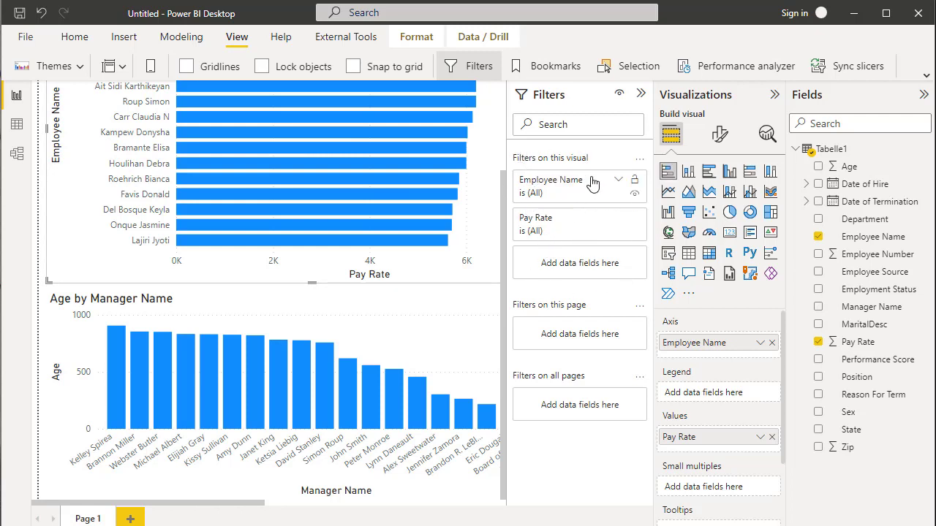
drag(862, 223, 606, 267)
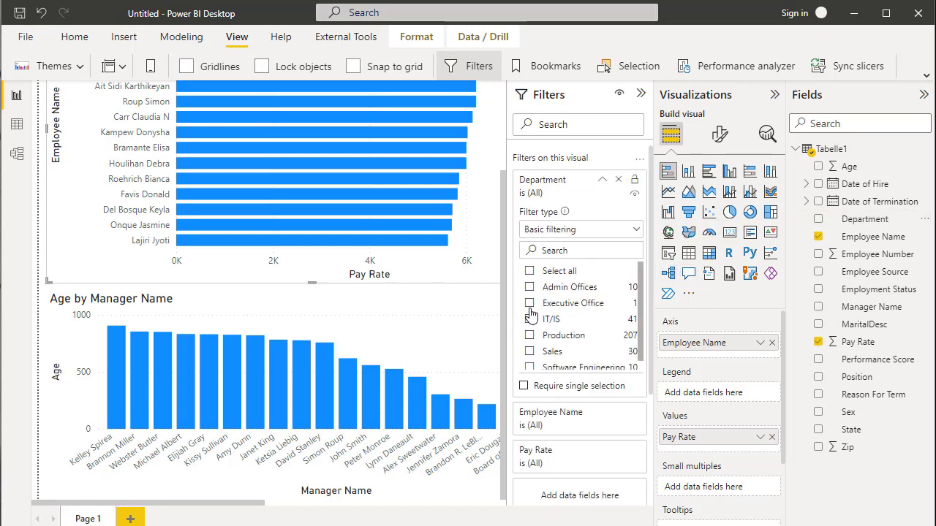
click(530, 303)
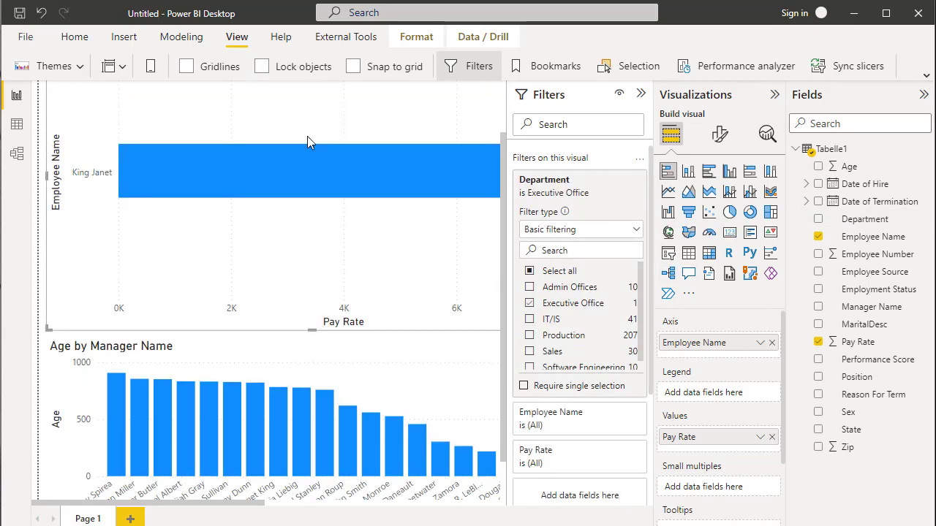
scroll(309, 142, up, 3)
click(529, 287)
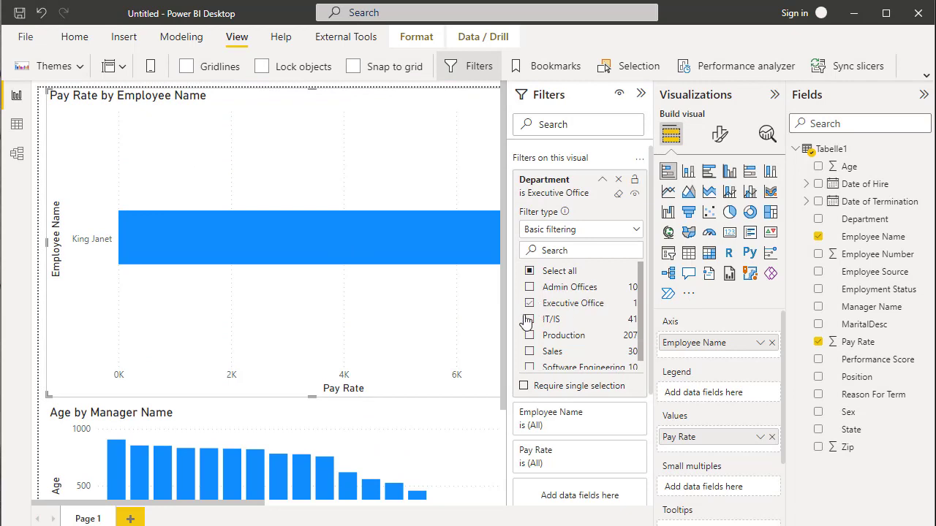
Filter only the Age by Manager Name chart by Position, keeping Accountant I, Administrative Assistant, Area Sales Manager and CIO.
scroll(420, 240, down, 3)
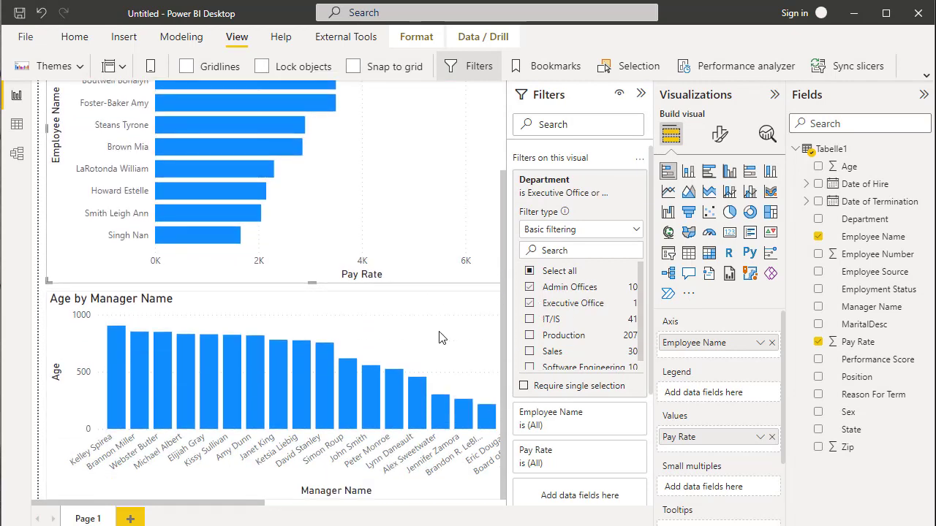
click(261, 346)
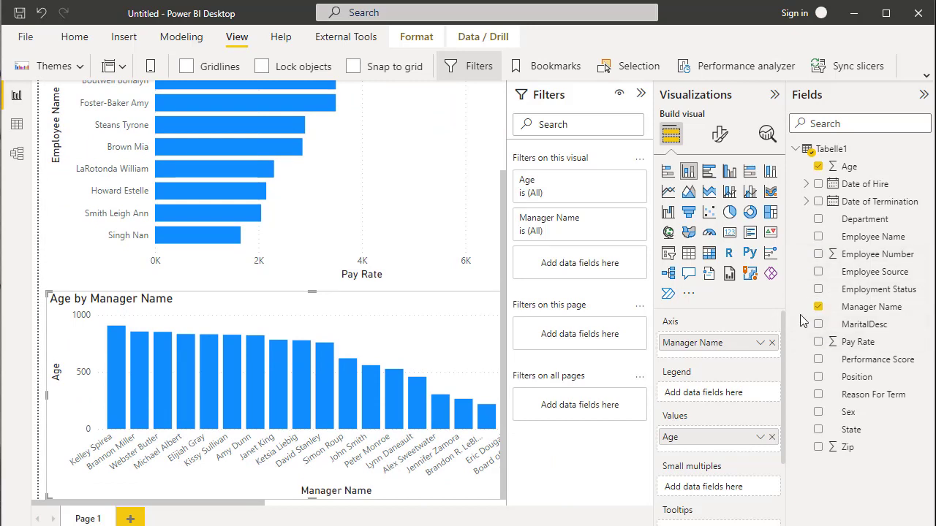
drag(820, 378, 594, 265)
click(527, 368)
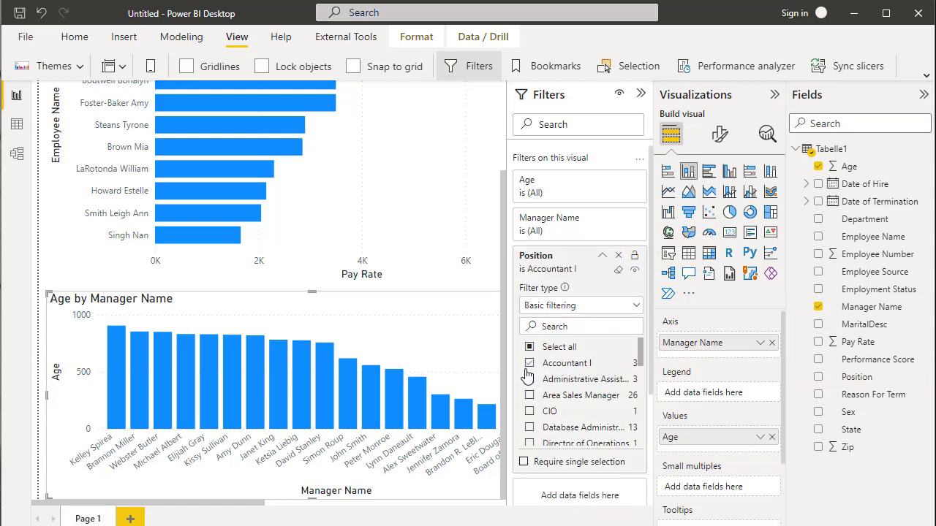
click(528, 378)
click(529, 395)
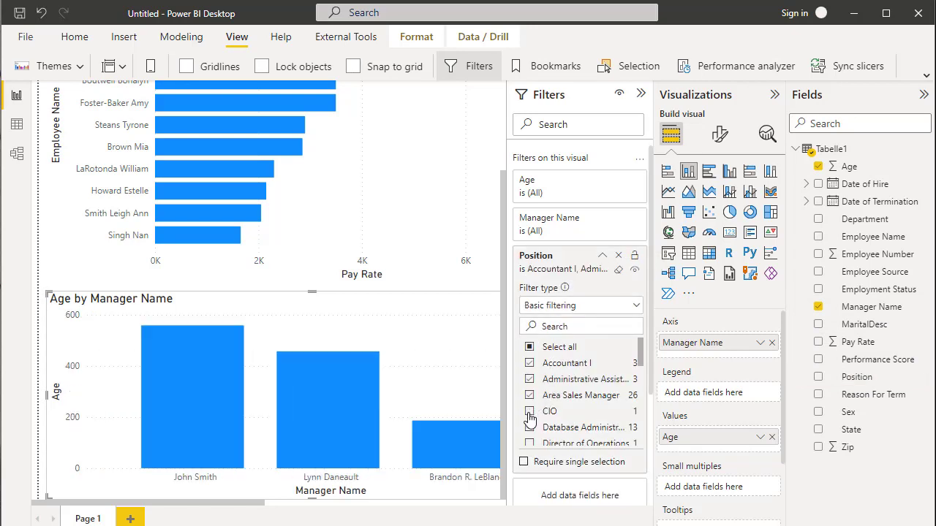
click(529, 412)
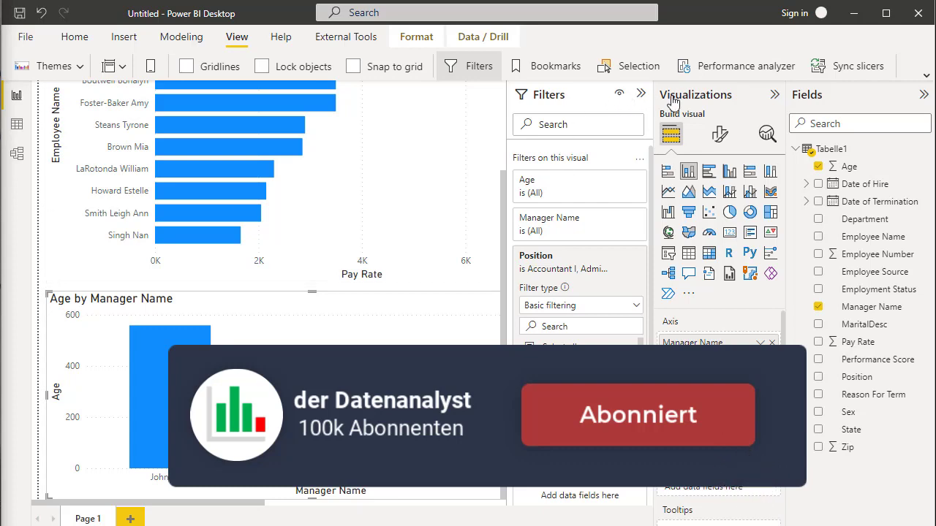
Shrink the Pay Rate by Employee Name chart and remove its Department filter.
click(923, 94)
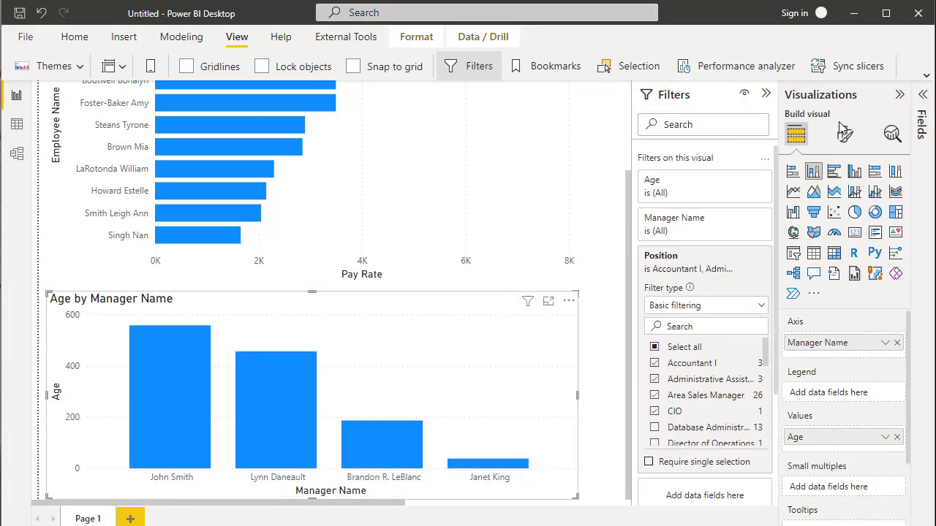
drag(579, 285, 368, 214)
click(745, 180)
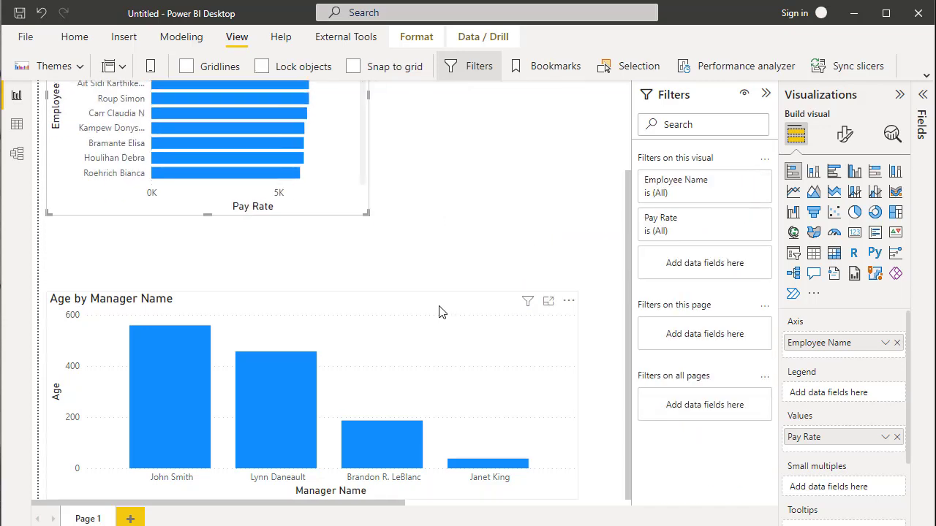
Shrink and move the Age by Manager Name chart to directly below the Pay Rate chart, and remove its Position filter.
click(526, 395)
drag(577, 291, 306, 333)
drag(229, 338, 266, 224)
click(743, 256)
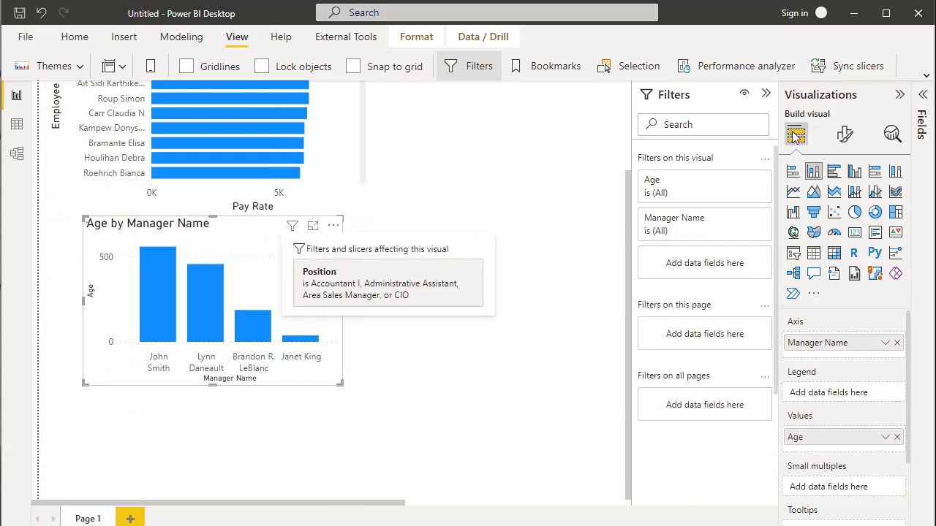
Make more room for the visual options and convert the Age by Manager Name chart into a slightly enlarged slicer.
click(766, 94)
drag(778, 134, 604, 149)
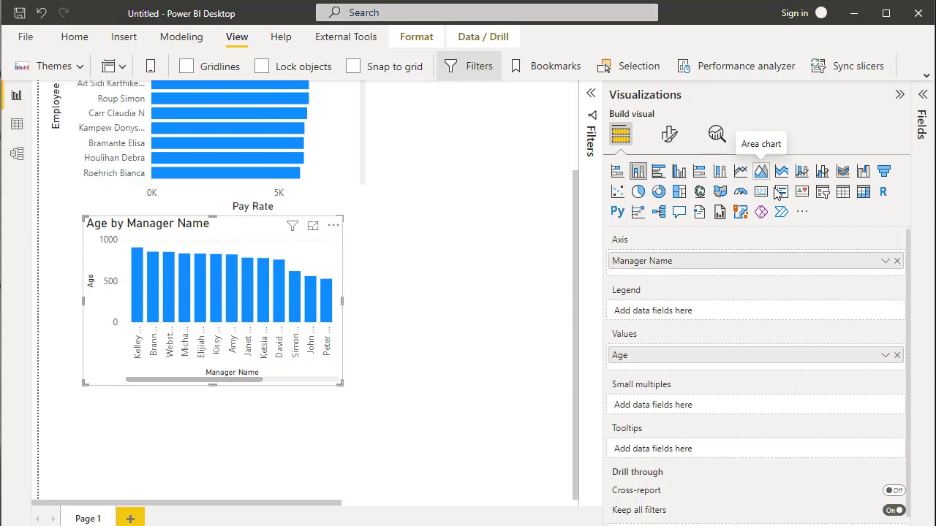
click(824, 195)
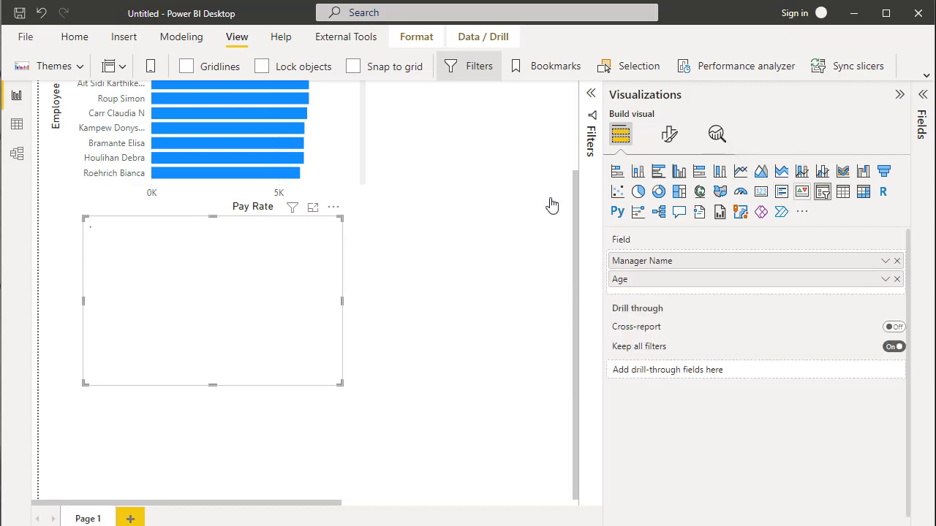
drag(341, 384, 347, 402)
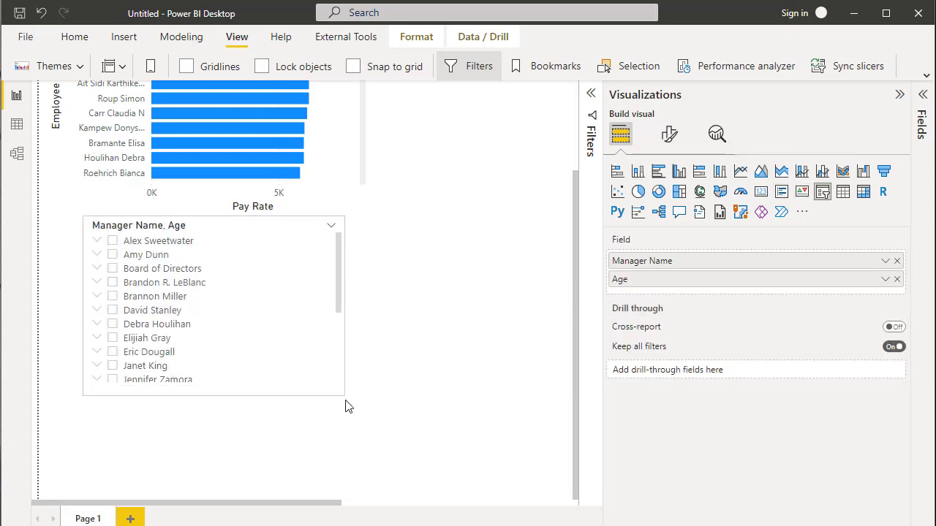
click(391, 329)
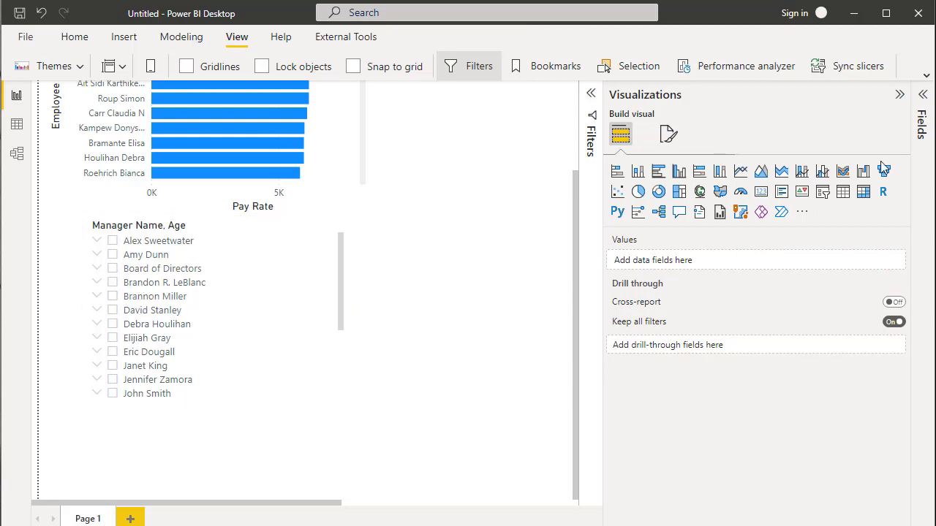
Replace the Manager Name and Age fields of the slicer below the Pay Rate chart with Employee Source.
click(923, 100)
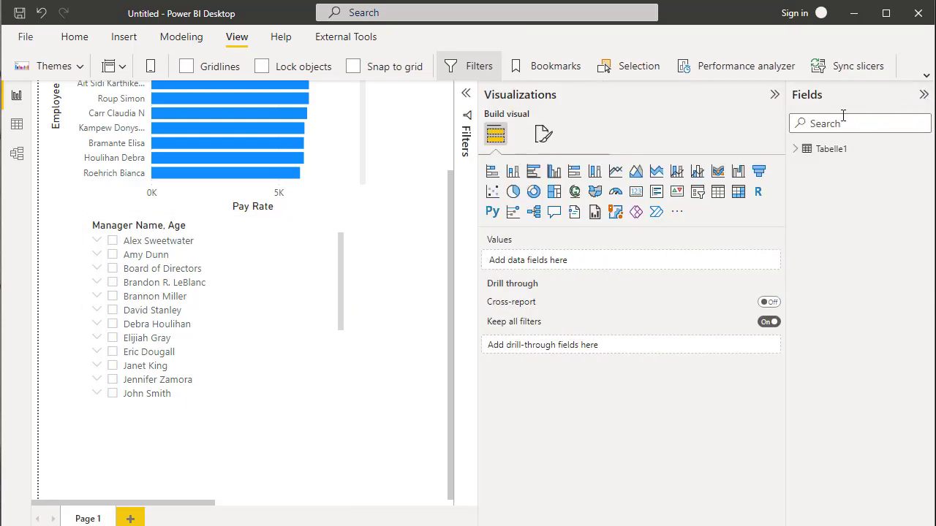
click(333, 310)
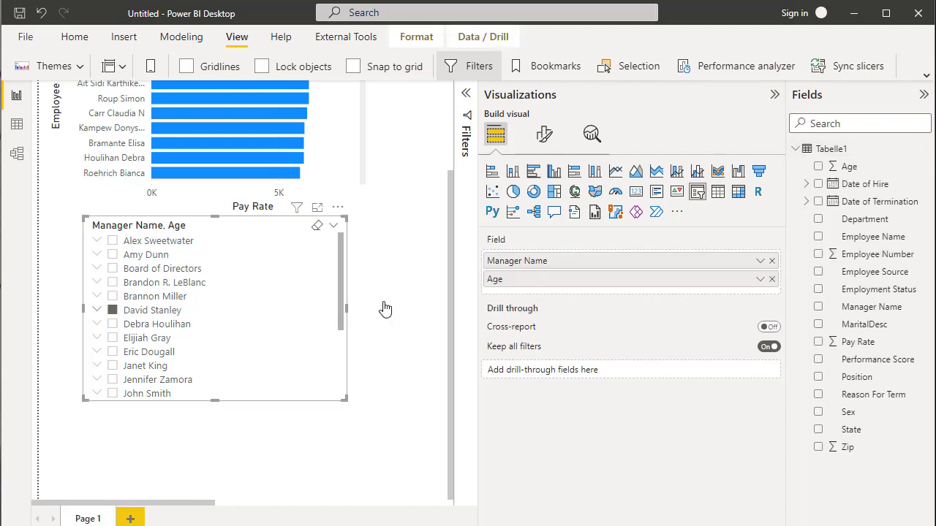
click(772, 279)
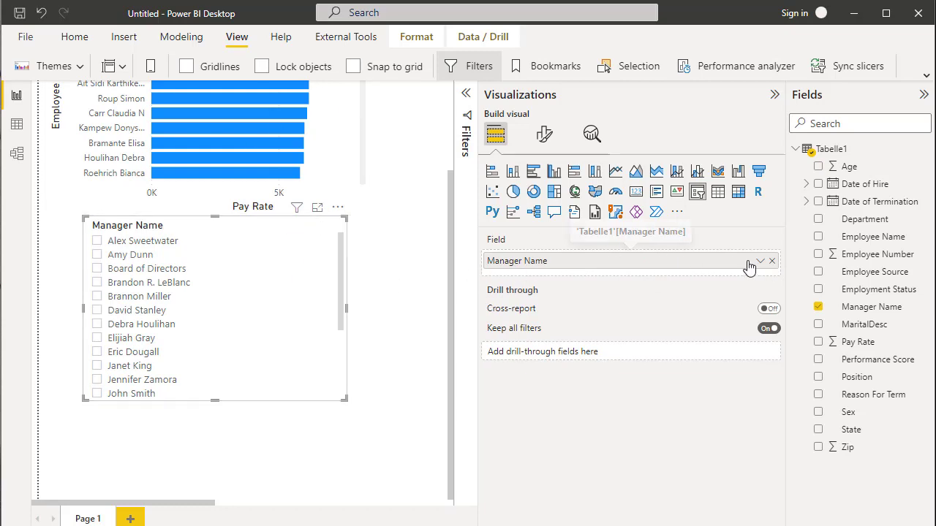
click(772, 261)
drag(875, 278, 629, 264)
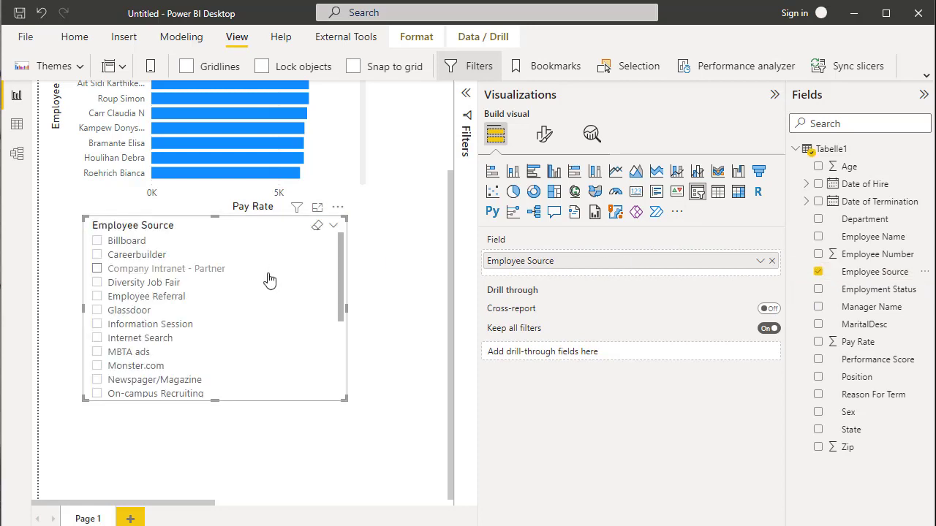
Filter the Pay Rate chart to Employee Referral with the Employee Source slicer, and shrink the slicer.
click(98, 268)
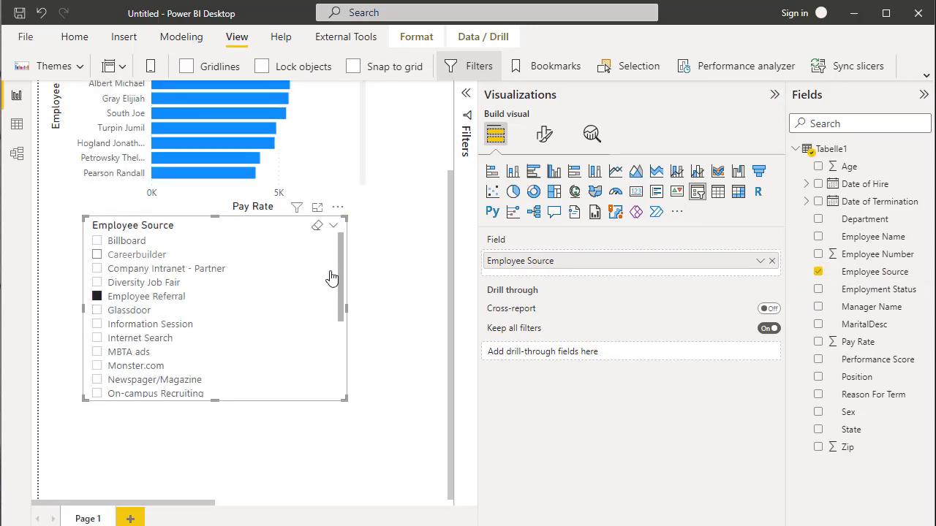
scroll(332, 279, up, 3)
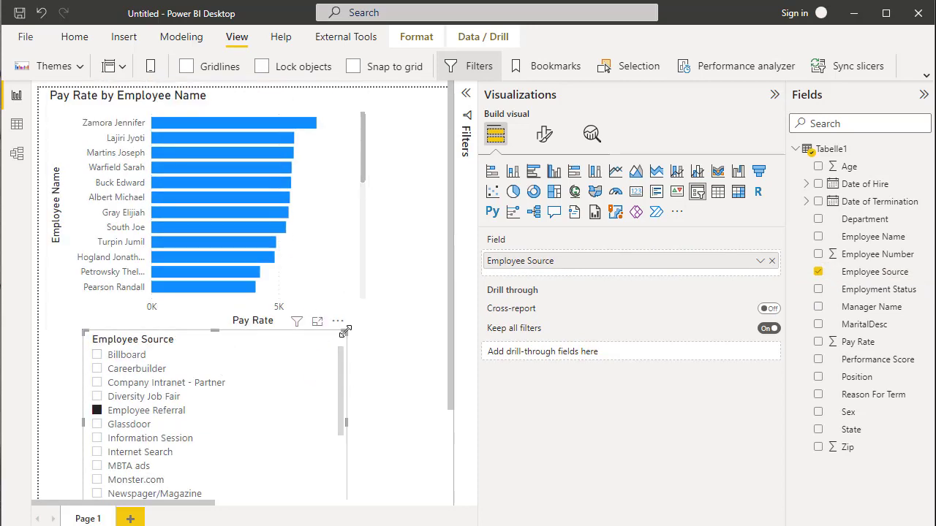
drag(347, 331, 229, 362)
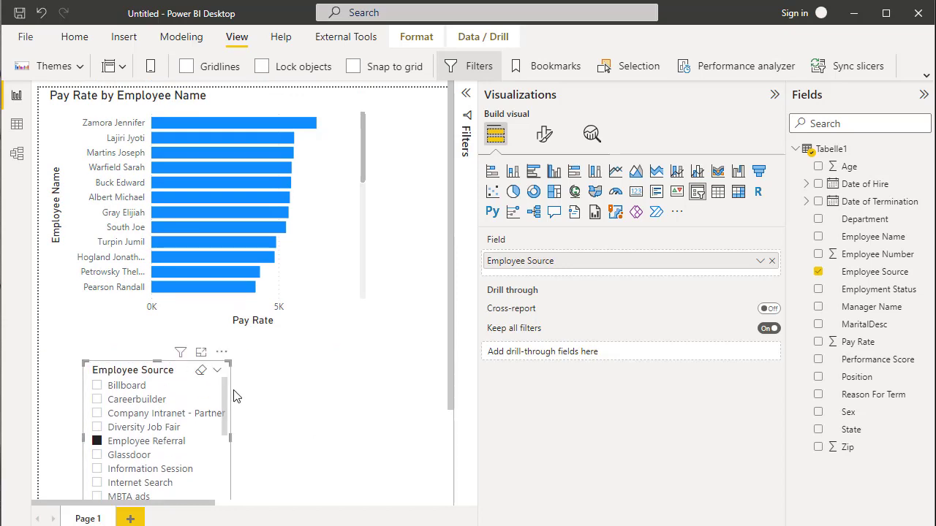
Switch the Employee Source slicer selection to Glassdoor.
click(110, 441)
click(117, 455)
scroll(185, 417, down, 1)
scroll(185, 417, down, 1)
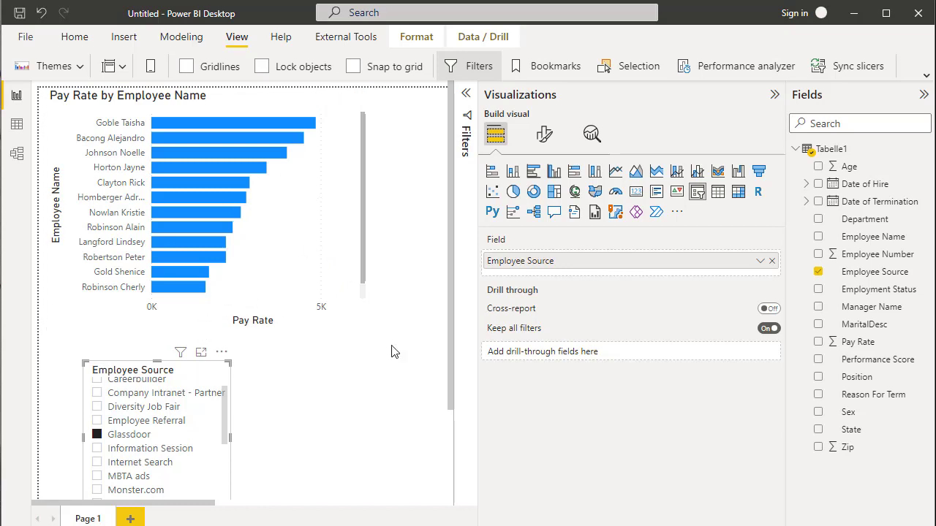
Edit the slicer's interactions to stop it from filtering the Pay Rate chart, then restore the filtering and leave interaction editing.
click(413, 44)
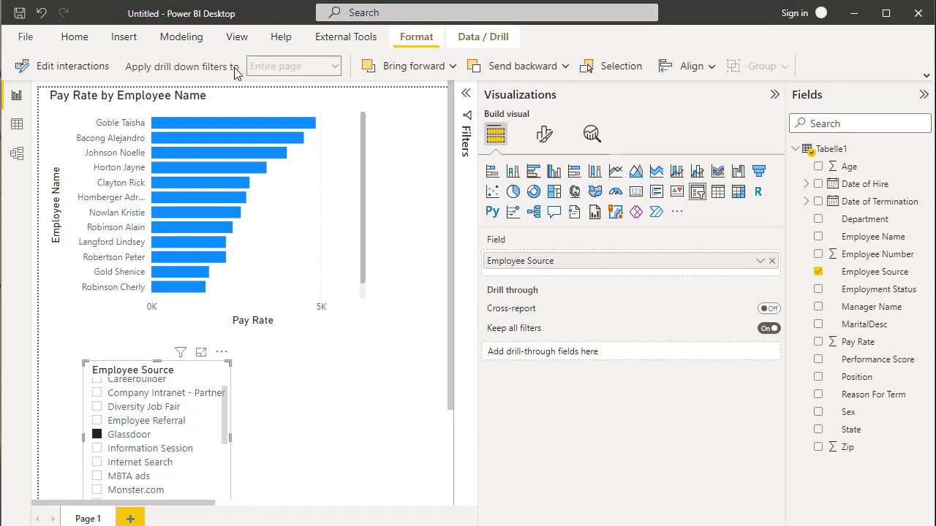
click(83, 74)
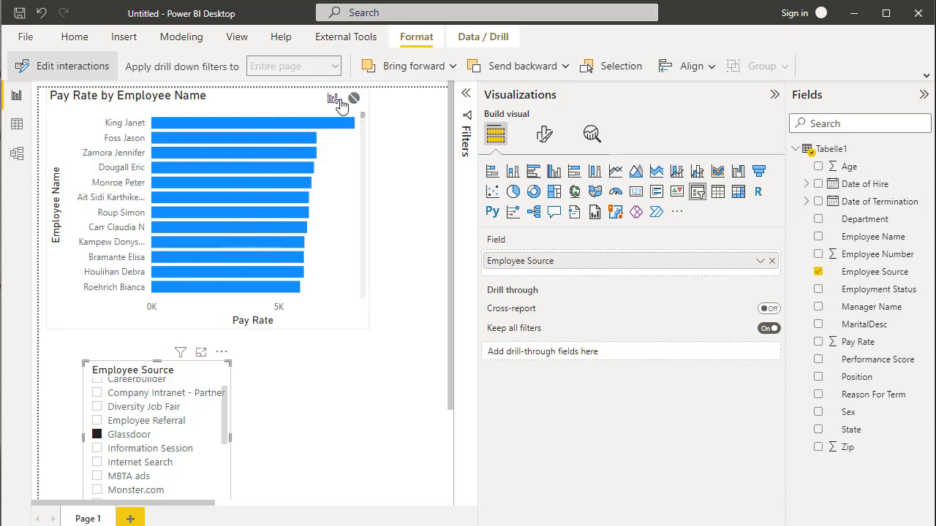
click(414, 241)
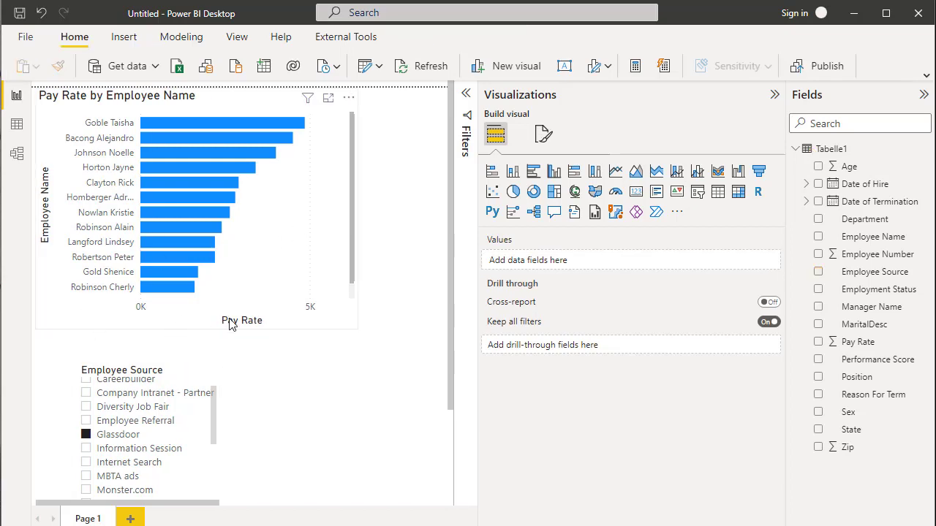
Remove the Employee Source slicer from the page.
click(211, 358)
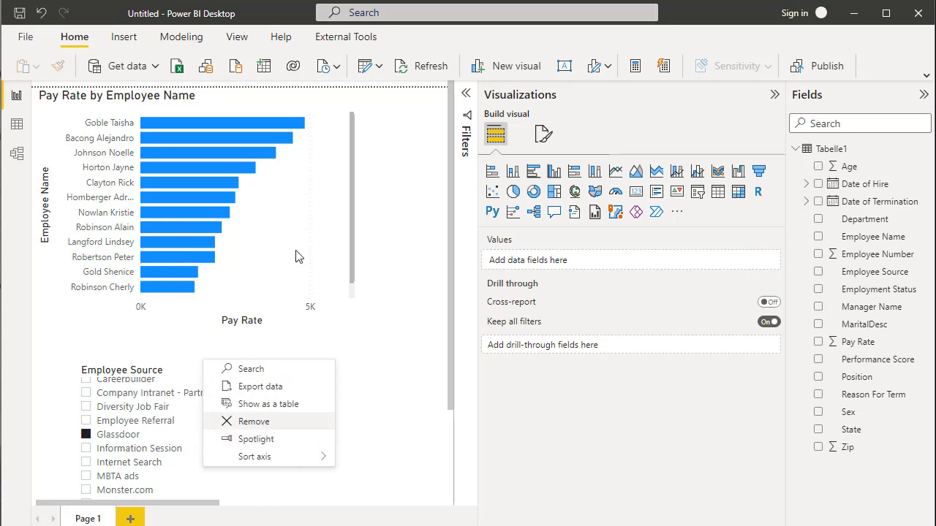
click(256, 422)
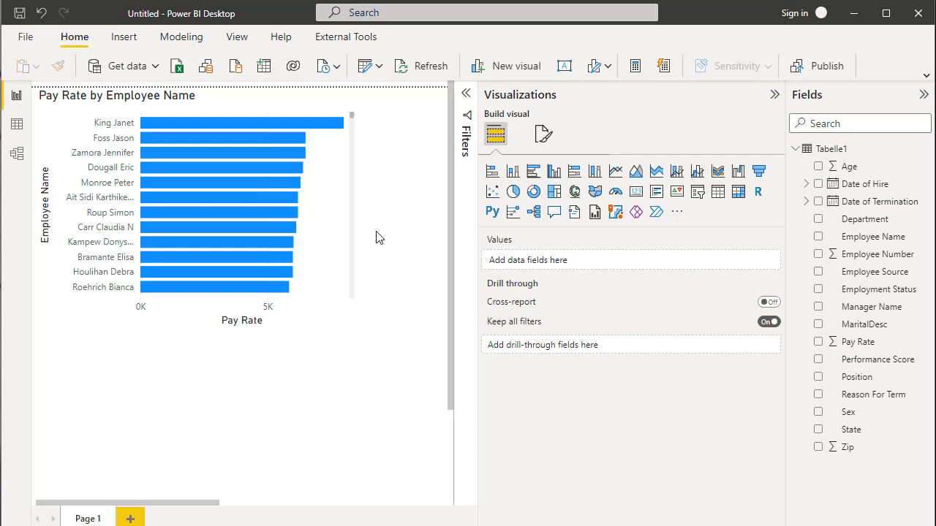
Change the filter type of the Pay Rate chart's Employee Name filter to Top N.
click(355, 329)
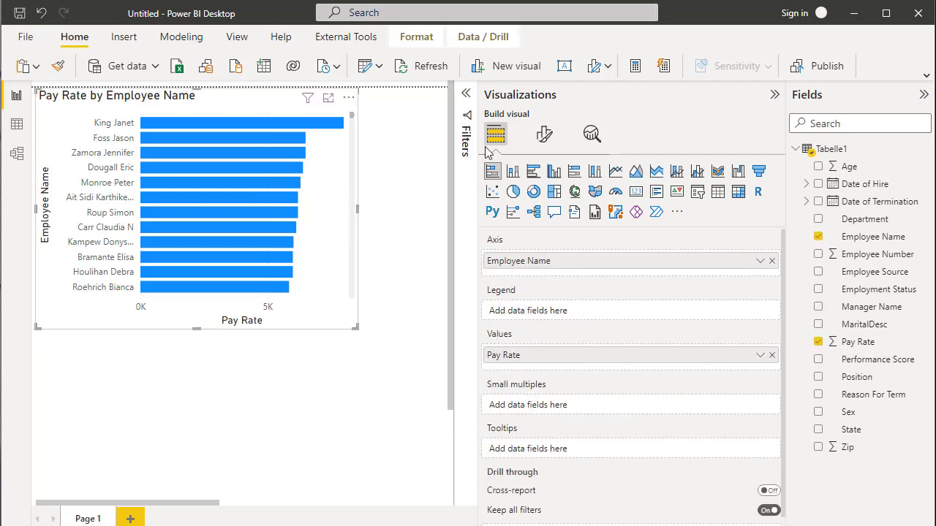
click(775, 95)
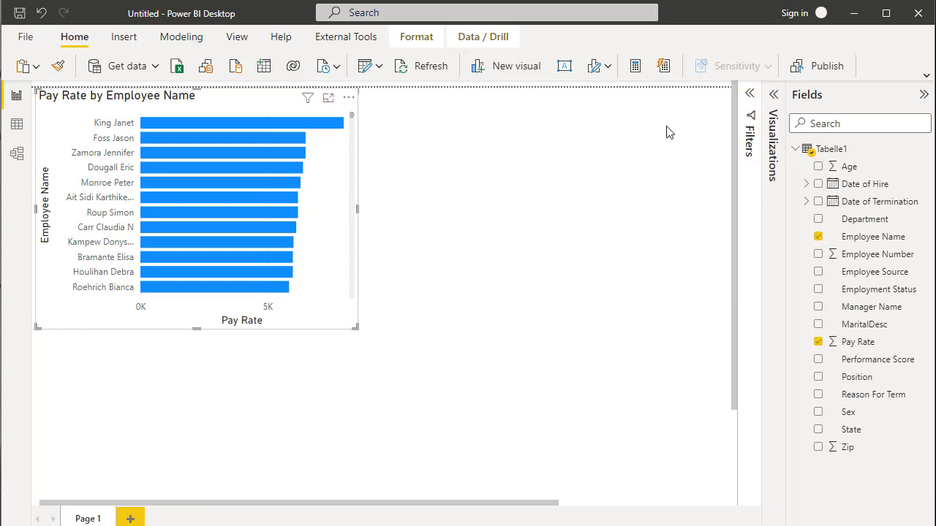
click(749, 95)
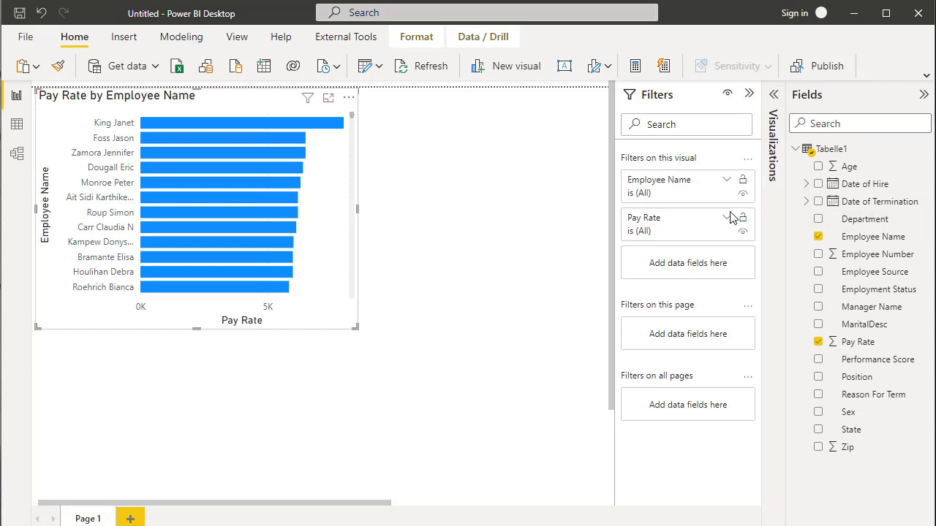
click(726, 179)
click(682, 232)
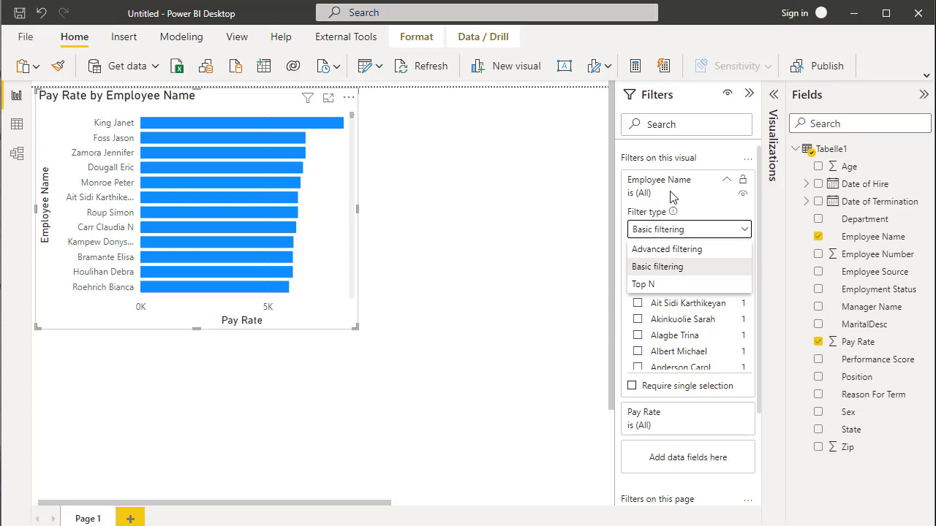
click(658, 286)
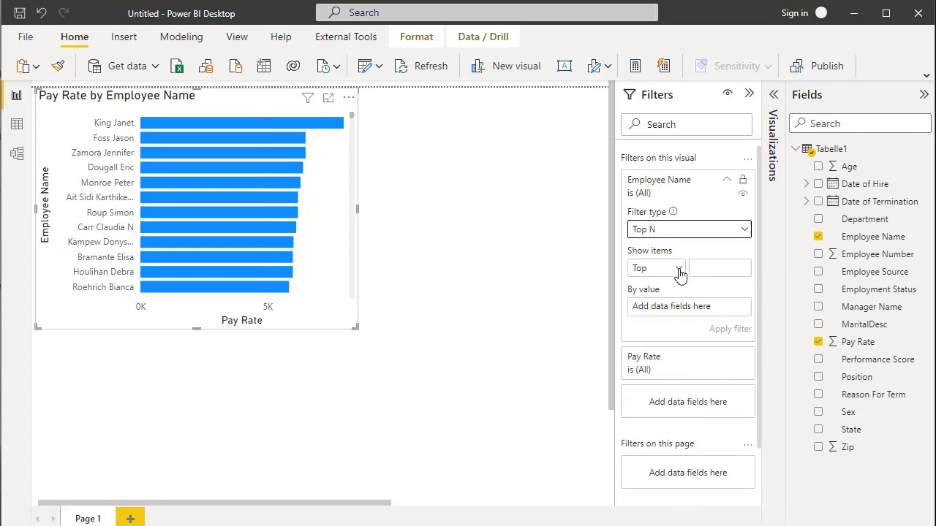
Set the Employee Name filter to show the top 5 items by First Employment Status and apply it.
click(716, 271)
text(5)
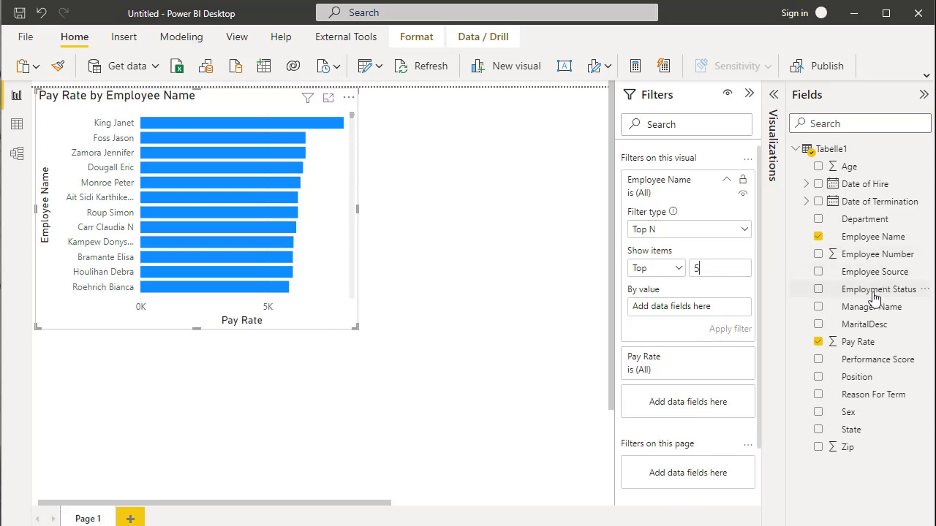
drag(881, 296, 711, 319)
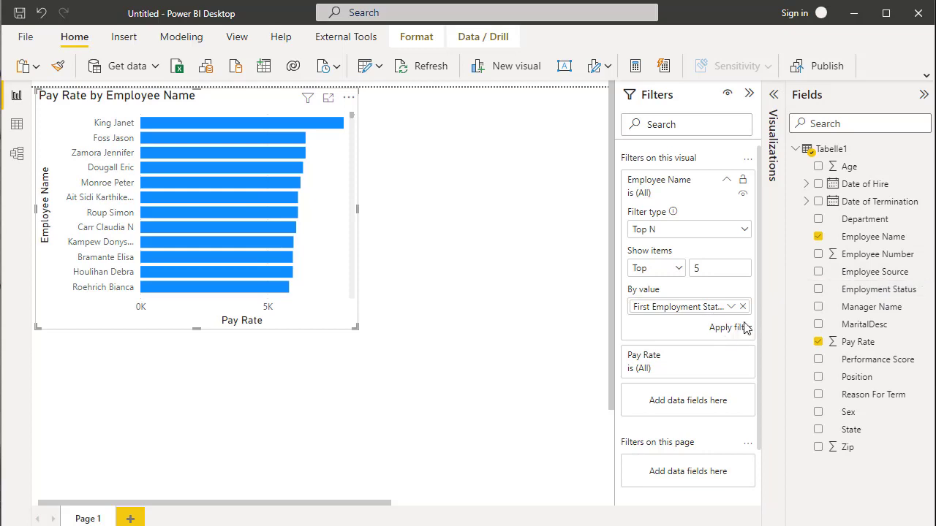
click(741, 327)
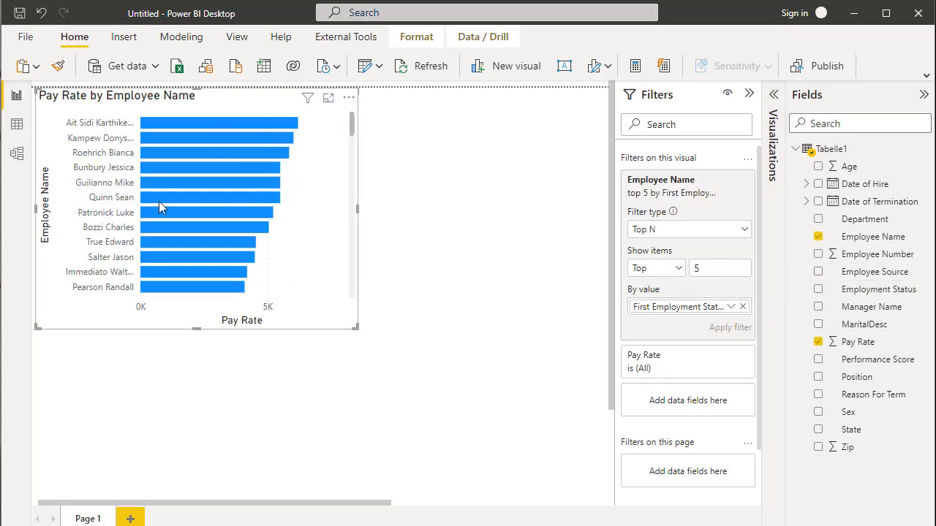